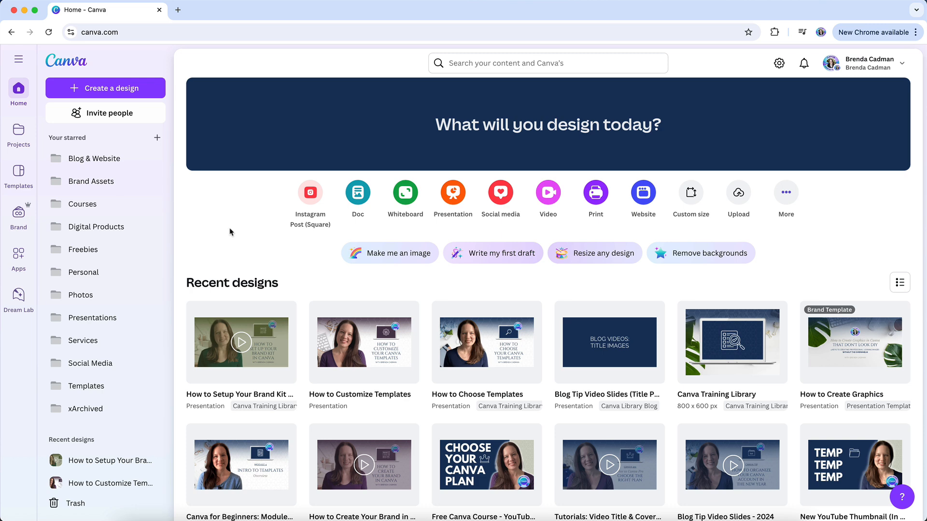
Open the first brand kit, with the circled B logo, from the Brand Kits collection.
{"action": "left_click", "coordinate": [19, 221]}
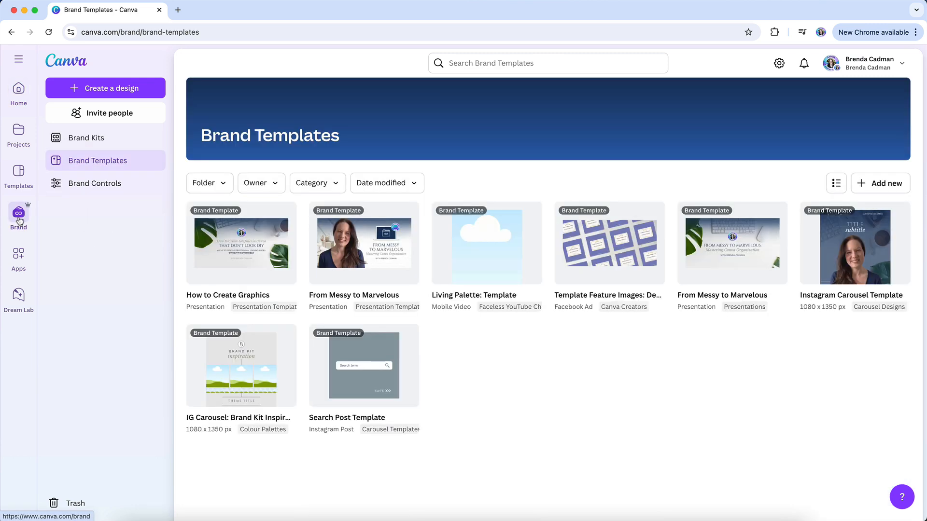
{"action": "left_click", "coordinate": [95, 139]}
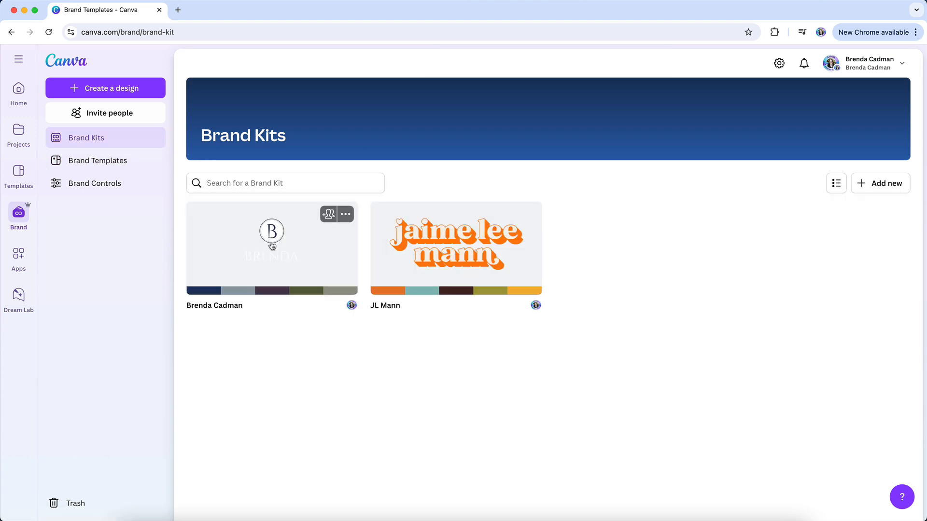
{"action": "left_click", "coordinate": [273, 246]}
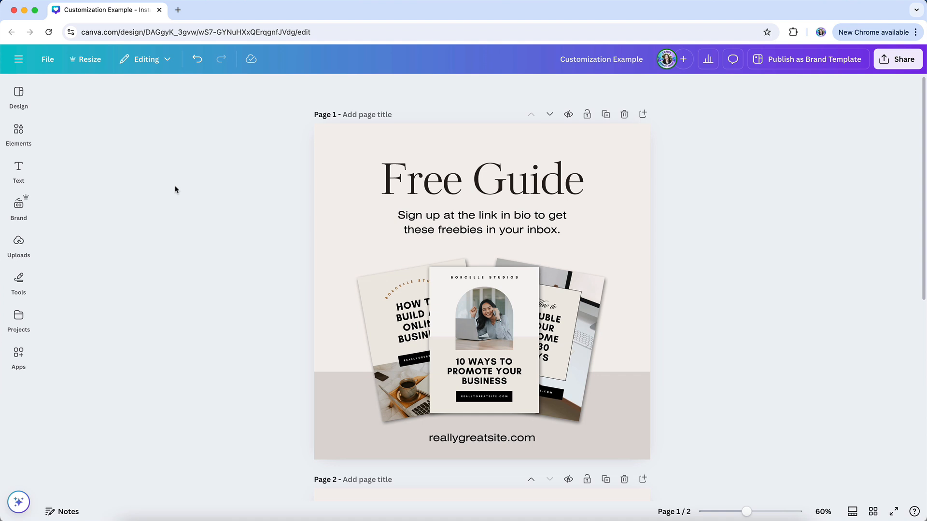
Apply the brand kit's colour palette style to page 1 of the Free Guide design.
{"action": "left_click", "coordinate": [19, 93]}
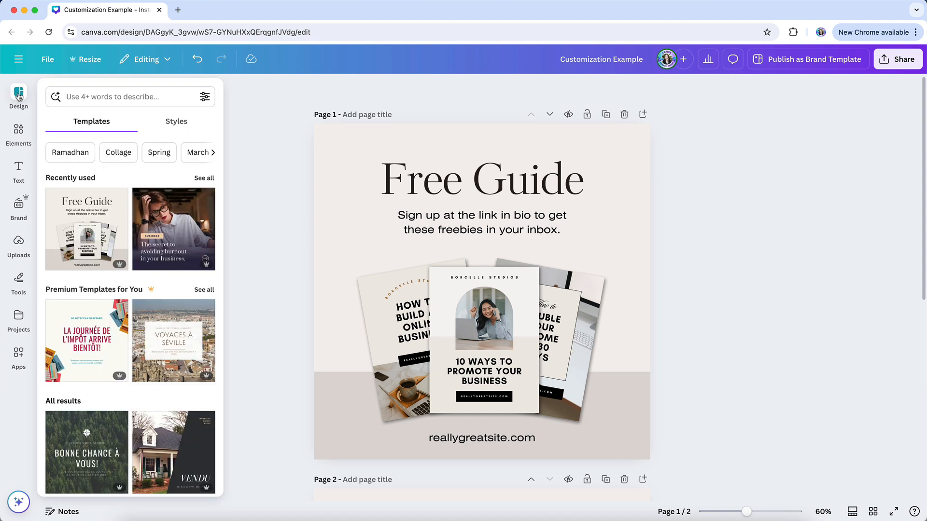
{"action": "left_click", "coordinate": [179, 124]}
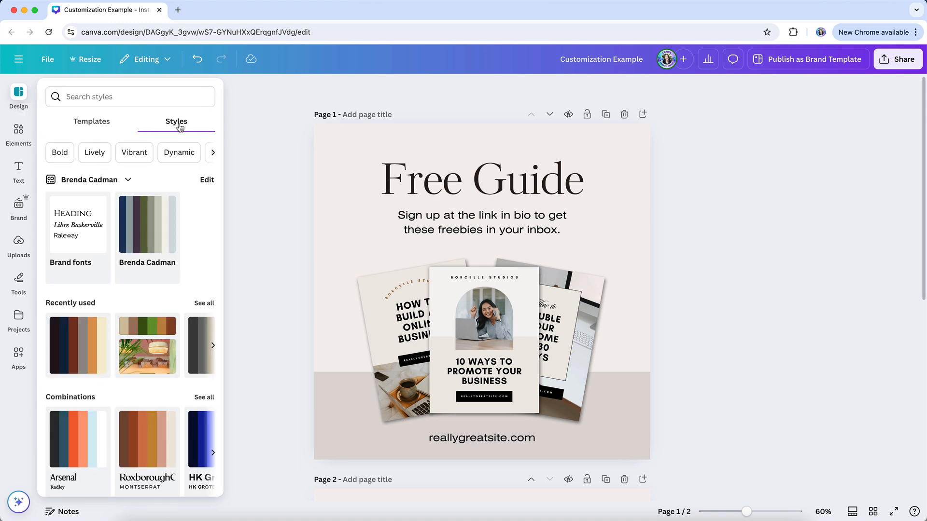
{"action": "left_click", "coordinate": [150, 237]}
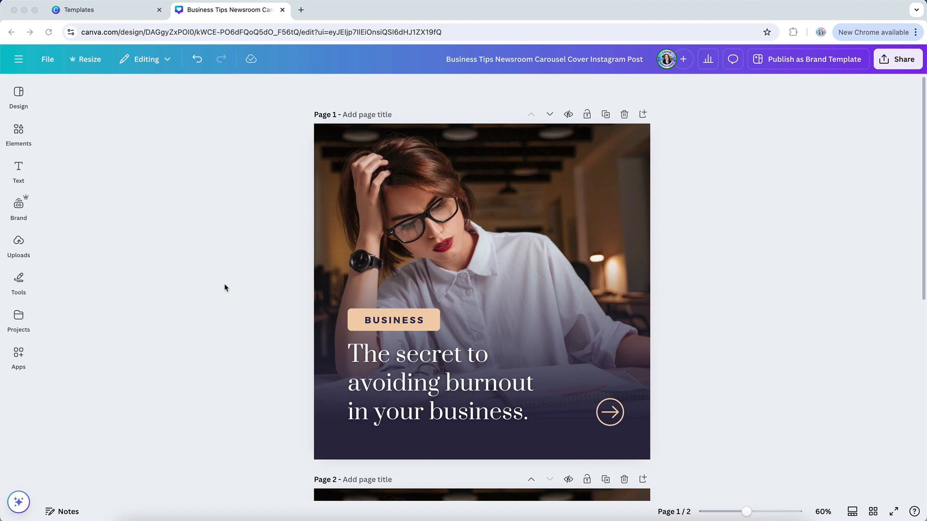
Recolour the peach label shape behind "BUSINESS" to the brand kit's navy and apply that colour change across all pages.
{"action": "left_click", "coordinate": [354, 321]}
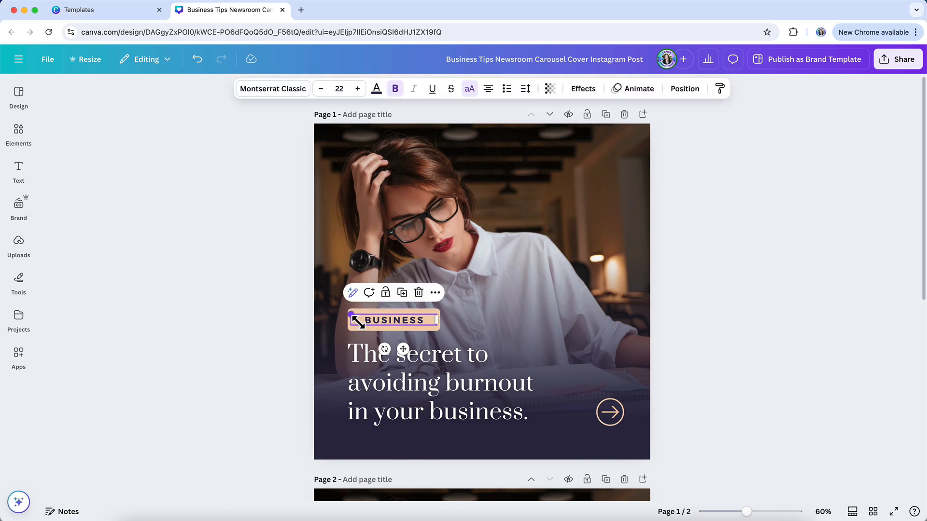
{"action": "left_click", "coordinate": [262, 321]}
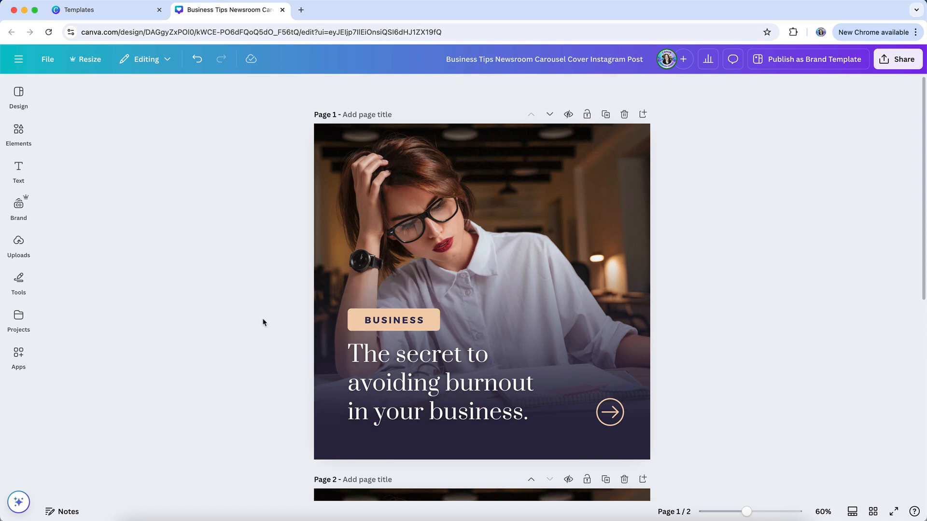
{"action": "left_click", "coordinate": [356, 319]}
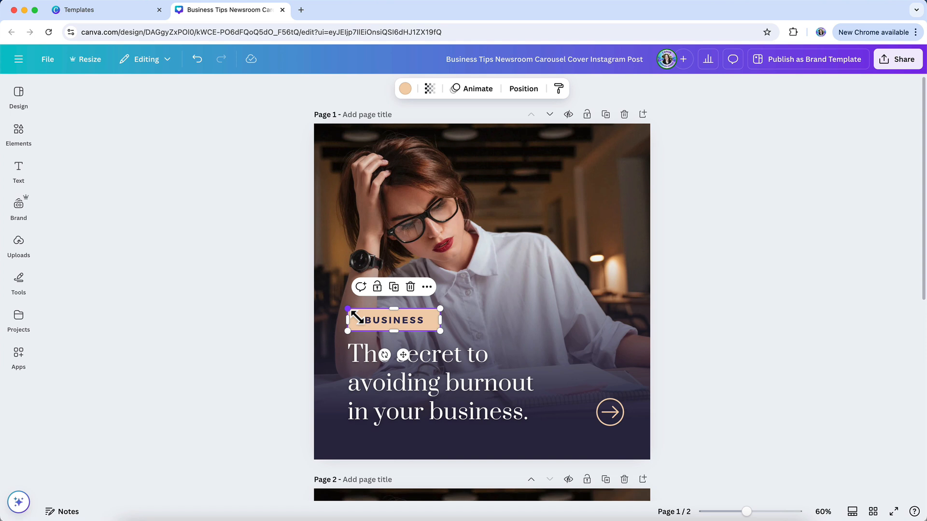
{"action": "left_click", "coordinate": [405, 90]}
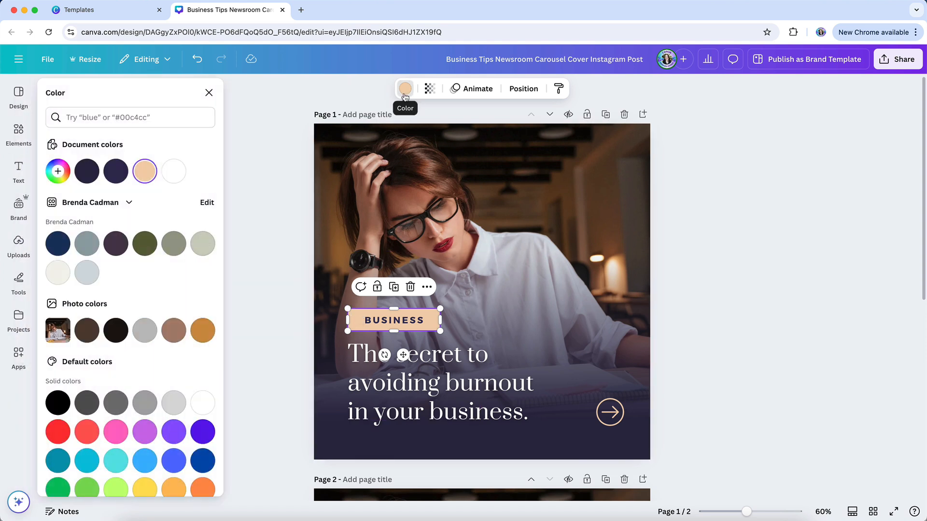
{"action": "left_click", "coordinate": [57, 246]}
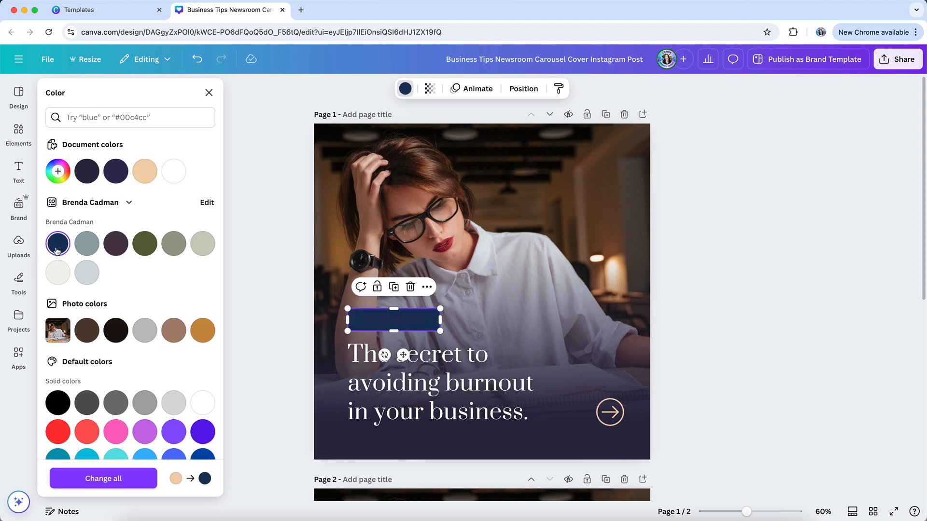
{"action": "left_click", "coordinate": [113, 483]}
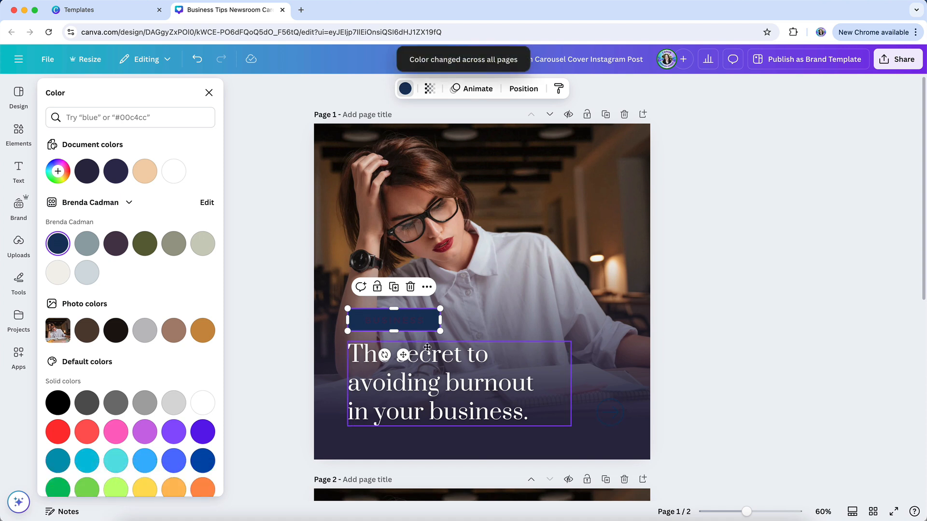
Delete the circled arrow icon from the lower right of page 1.
{"action": "left_click", "coordinate": [670, 338]}
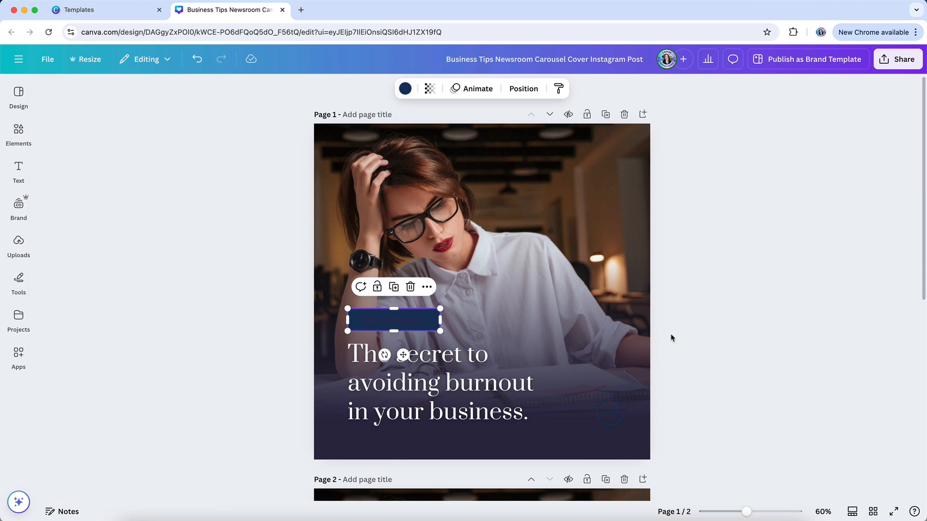
{"action": "left_click", "coordinate": [607, 415]}
{"action": "key", "text": "Delete"}
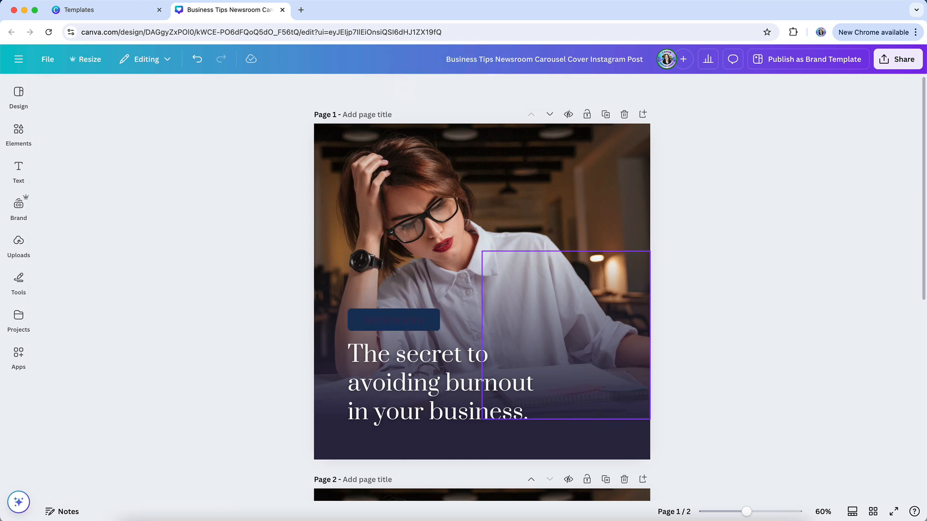
Set the "BUSINESS" label text colour to white.
{"action": "left_click", "coordinate": [372, 322]}
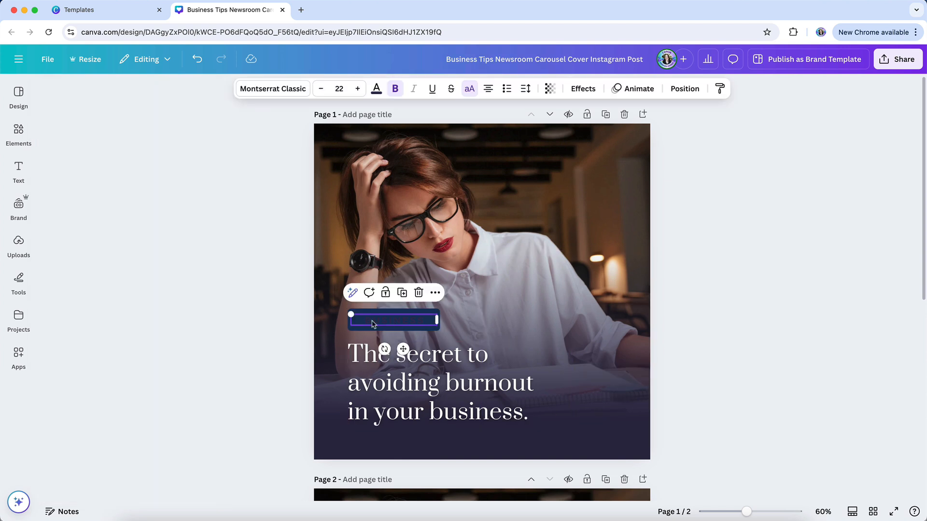
{"action": "left_click", "coordinate": [377, 89]}
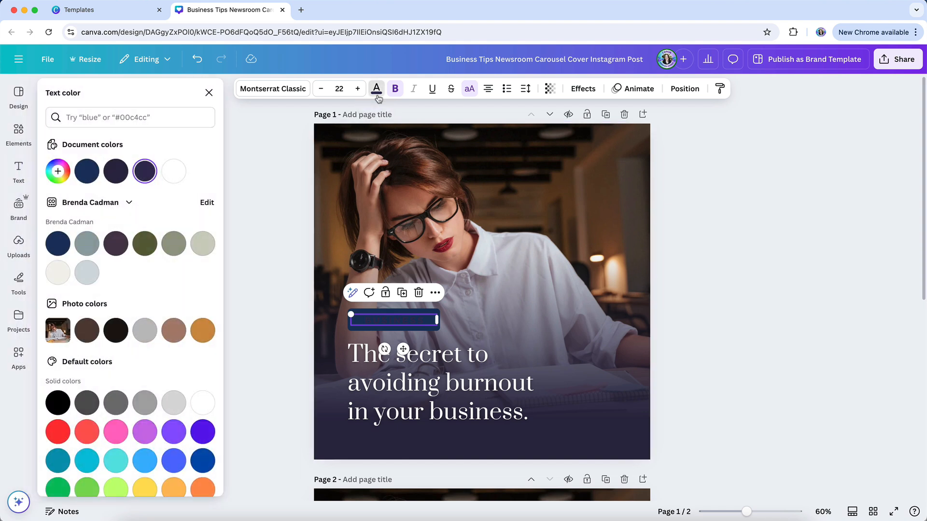
{"action": "left_click", "coordinate": [203, 404]}
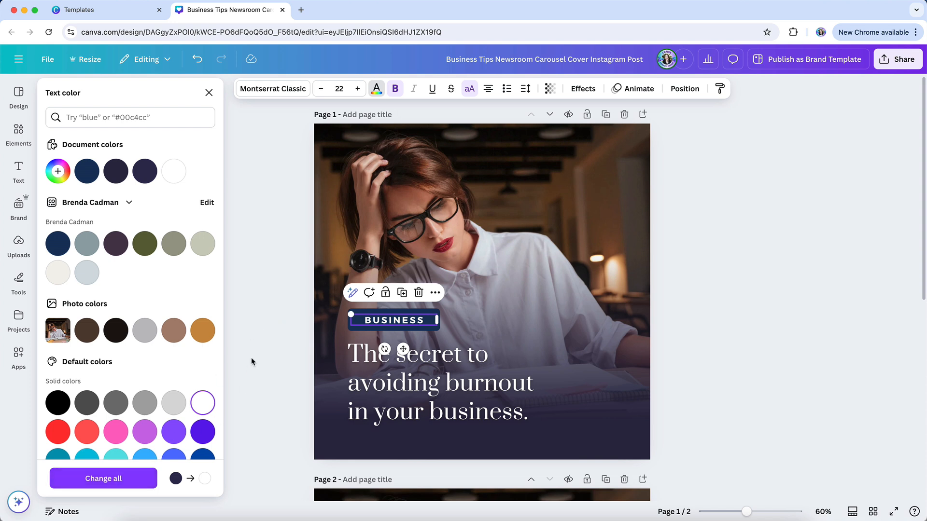
{"action": "left_click", "coordinate": [268, 329]}
{"action": "left_click", "coordinate": [265, 316]}
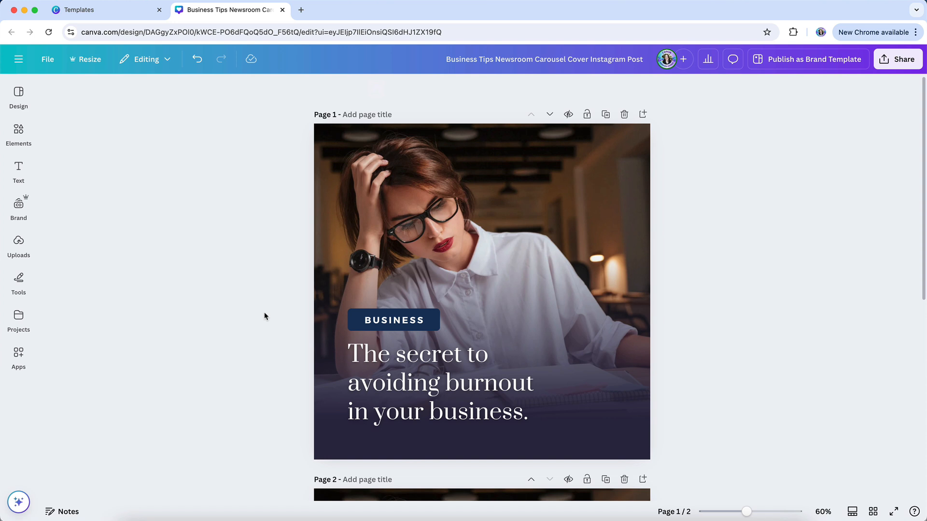
Change the "BUSINESS" text font to Raleway and replace Montserrat Classic with it throughout the design.
{"action": "left_click", "coordinate": [405, 324]}
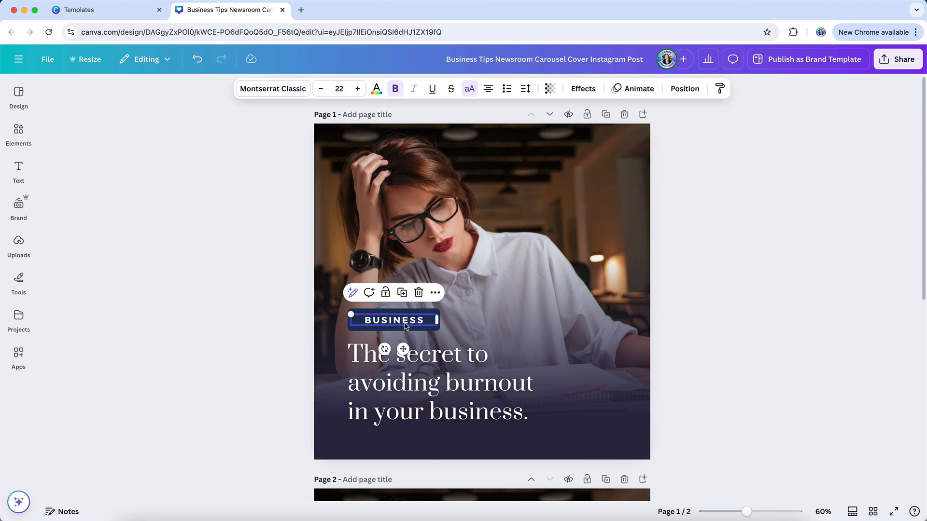
{"action": "left_click", "coordinate": [271, 89]}
{"action": "scroll", "coordinate": [113, 355], "scroll_direction": "down", "scroll_amount": 2}
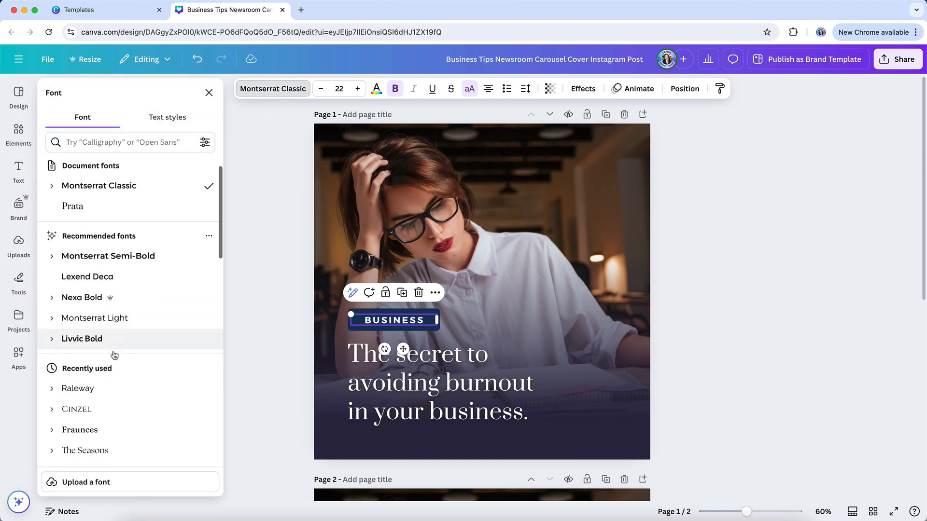
{"action": "left_click", "coordinate": [78, 379]}
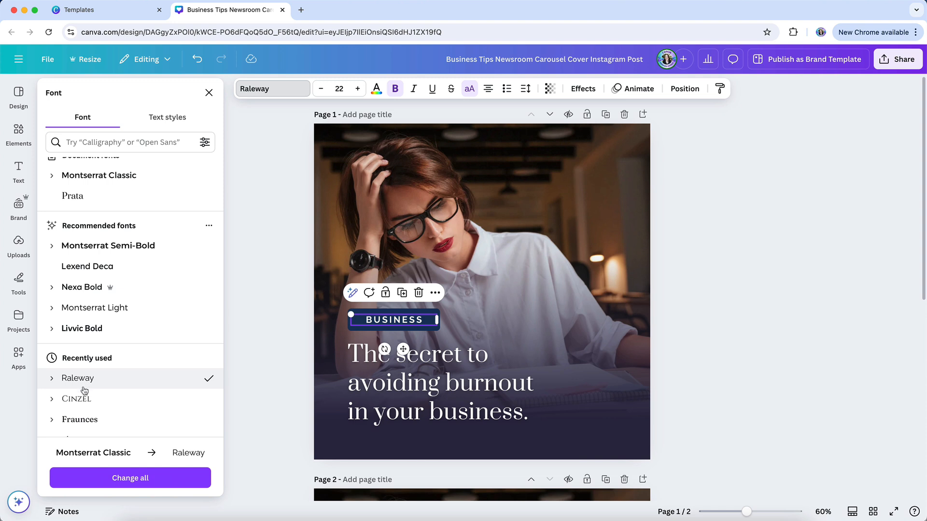
{"action": "left_click", "coordinate": [102, 479]}
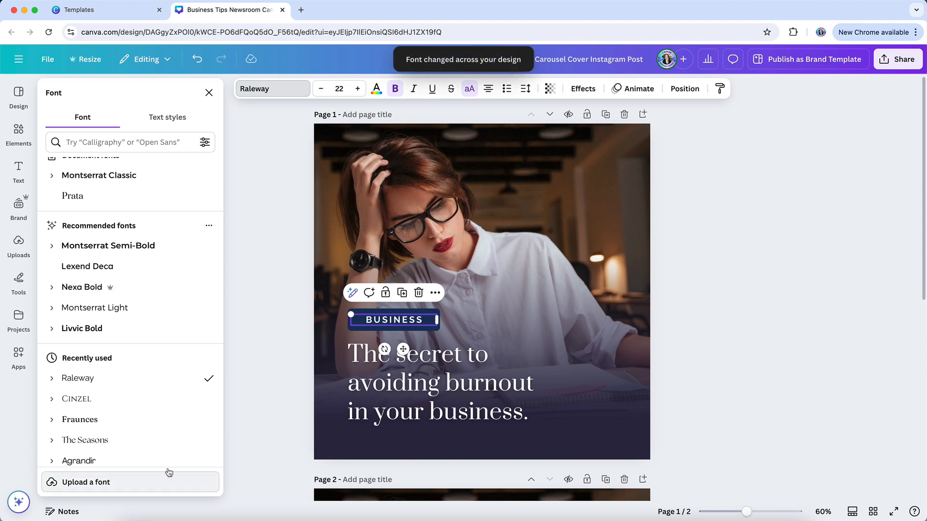
{"action": "left_click", "coordinate": [258, 354]}
{"action": "left_click", "coordinate": [258, 285]}
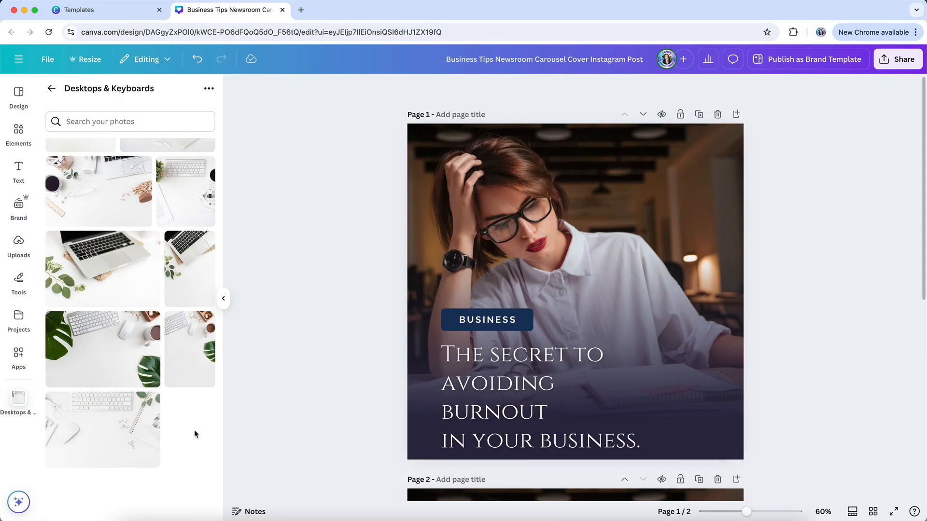
Add the square desk photo with keyboard, coffee mug and monstera leaf to page 1 and make it the page background.
{"action": "left_click_drag", "start_coordinate": [193, 374], "coordinate": [422, 380]}
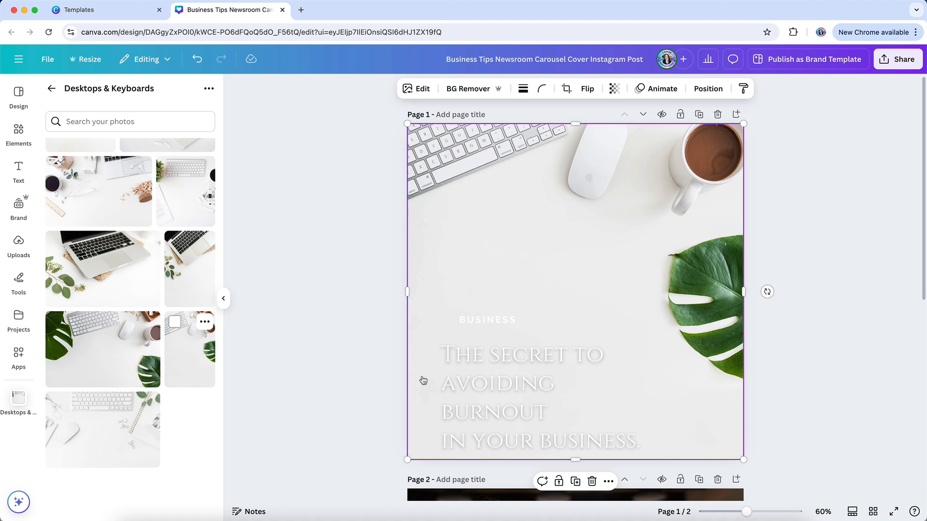
{"action": "right_click", "coordinate": [514, 221]}
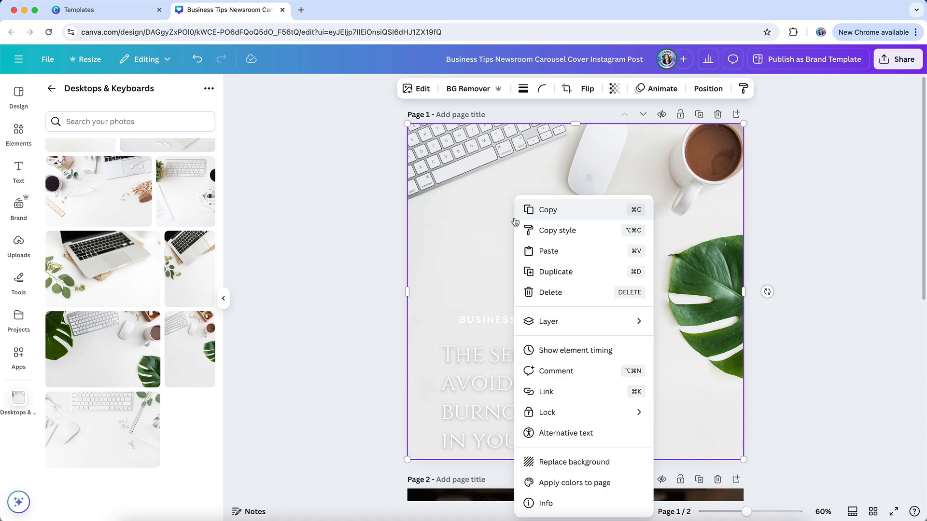
{"action": "left_click", "coordinate": [574, 464]}
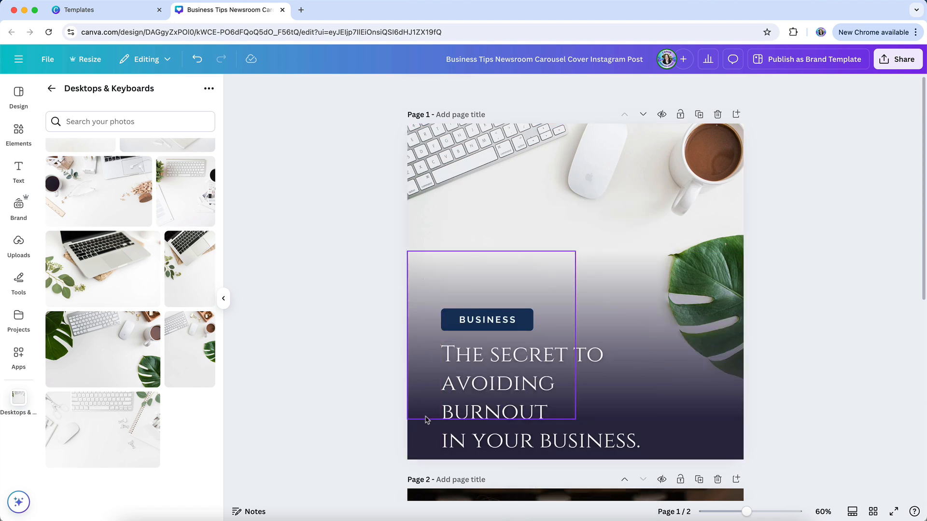
Delete the dark purple block and both gradient overlay pieces covering the background photo on page 1.
{"action": "left_click", "coordinate": [422, 439]}
{"action": "key", "text": "Delete"}
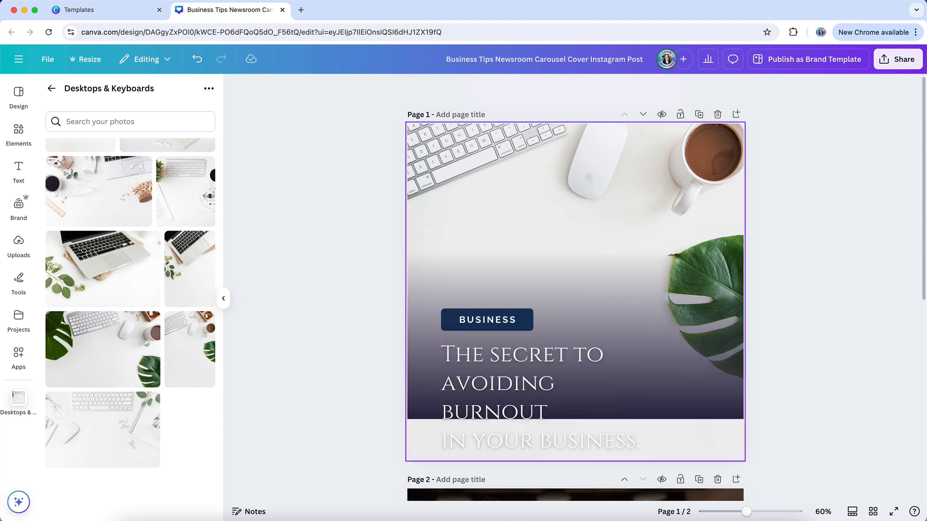
{"action": "left_click", "coordinate": [418, 403]}
{"action": "key", "text": "Delete"}
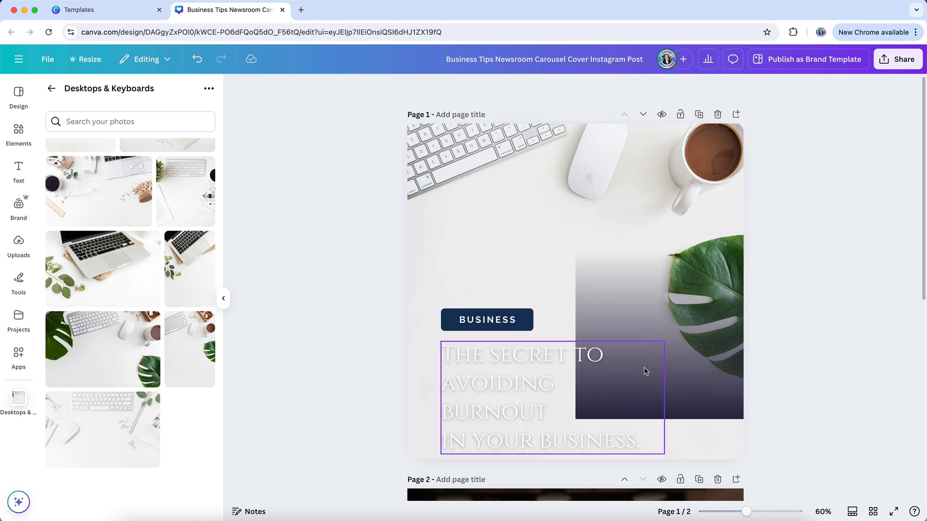
{"action": "left_click", "coordinate": [682, 382]}
{"action": "key", "text": "Delete"}
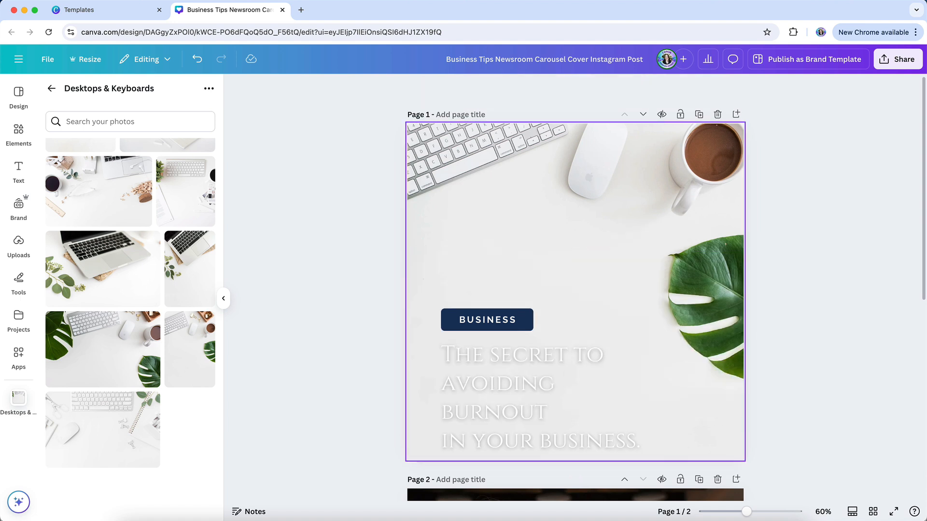
Set the heading "The secret to avoiding burnout in your business." to the brand kit's navy and remove its text effect.
{"action": "left_click", "coordinate": [506, 406]}
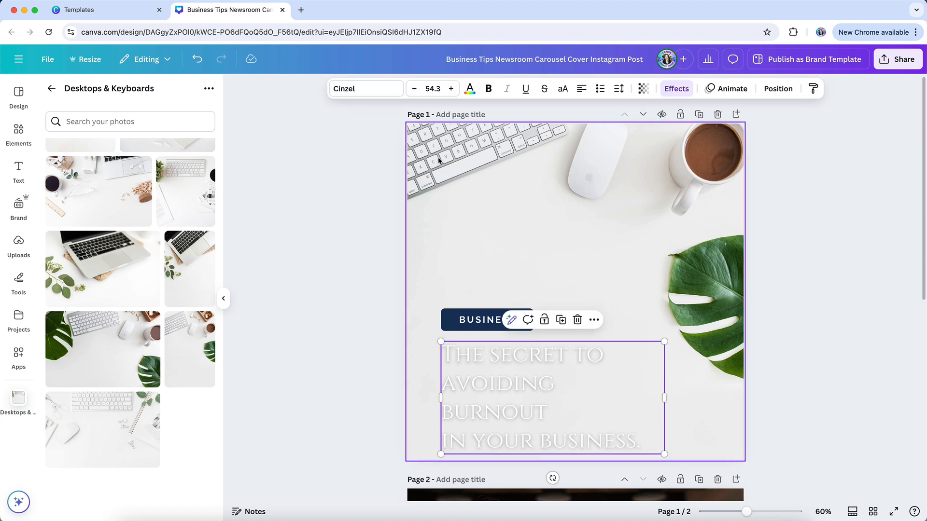
{"action": "left_click", "coordinate": [469, 89]}
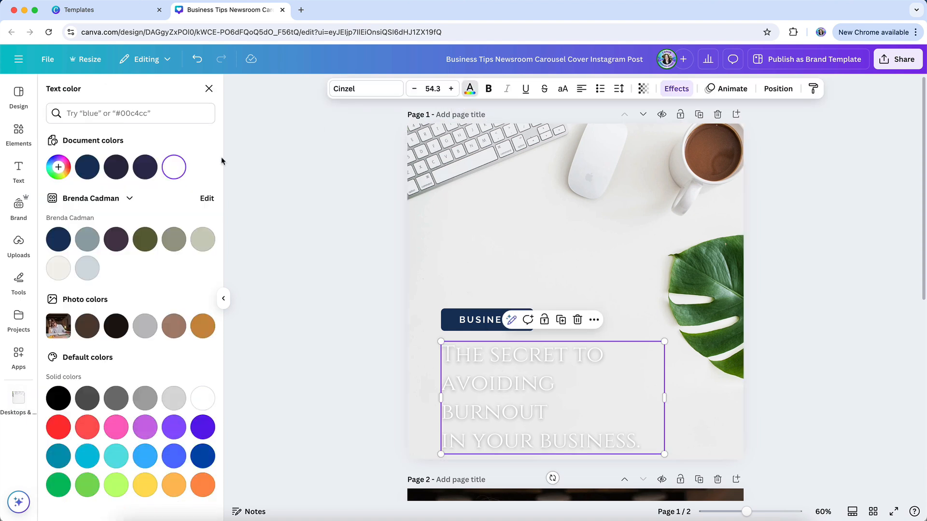
{"action": "left_click", "coordinate": [59, 239]}
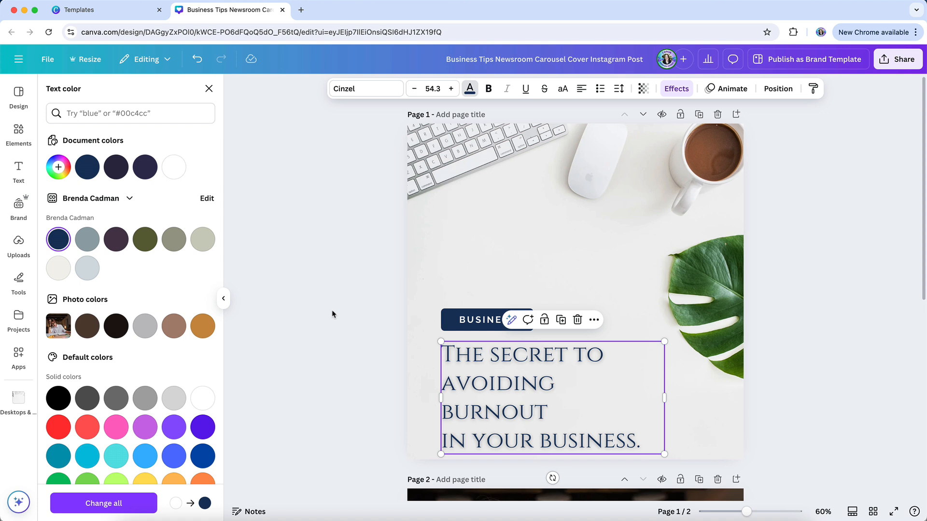
{"action": "left_click", "coordinate": [678, 89]}
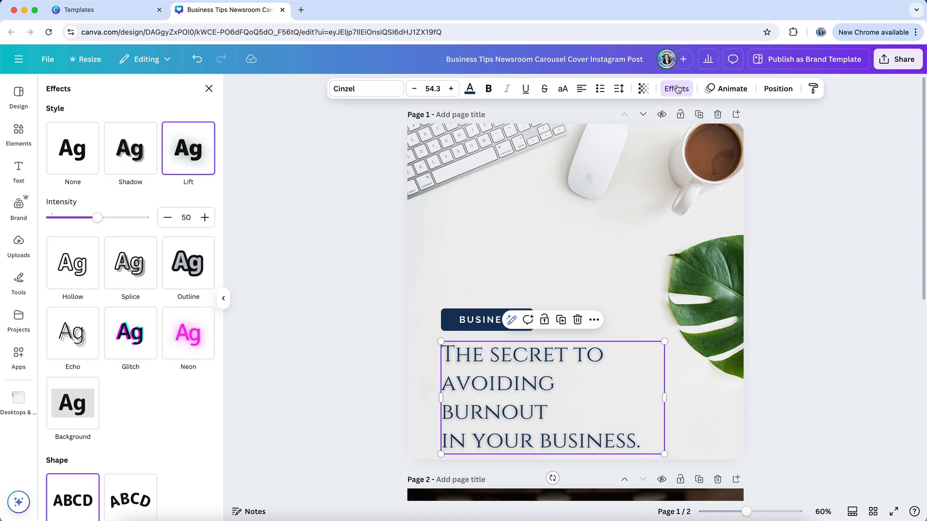
{"action": "left_click", "coordinate": [72, 152]}
{"action": "left_click", "coordinate": [360, 310]}
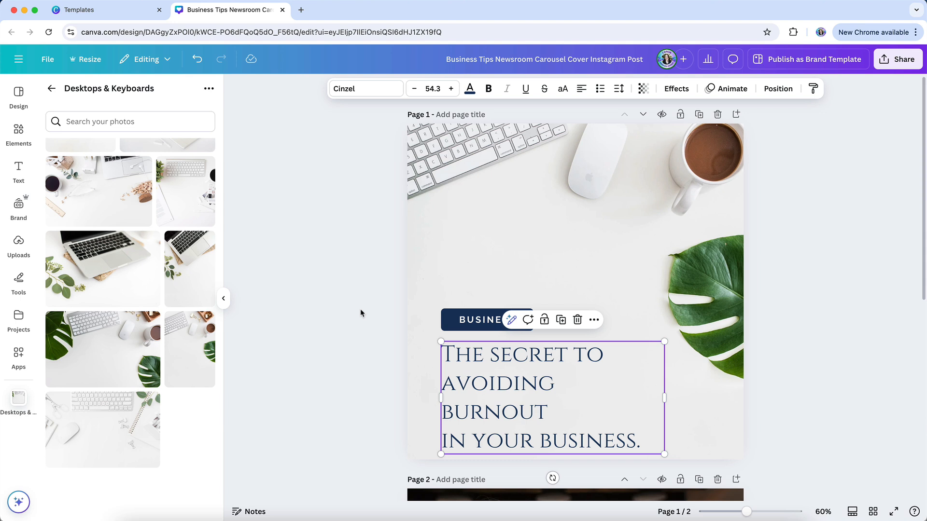
{"action": "left_click", "coordinate": [360, 313]}
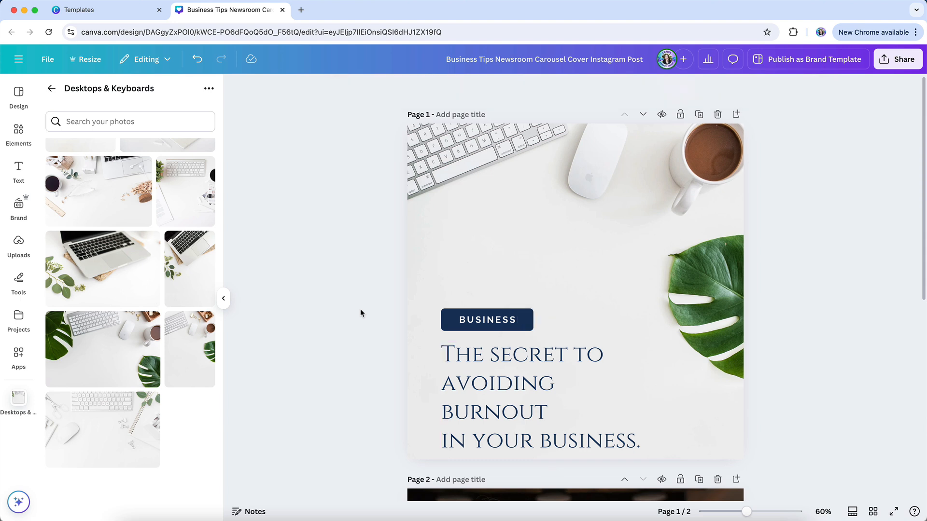
Shift page 1's background photo down within its crop so more of the keyboard and desk items shows.
{"action": "double_click", "coordinate": [418, 436]}
{"action": "left_click_drag", "start_coordinate": [461, 302], "coordinate": [472, 416]}
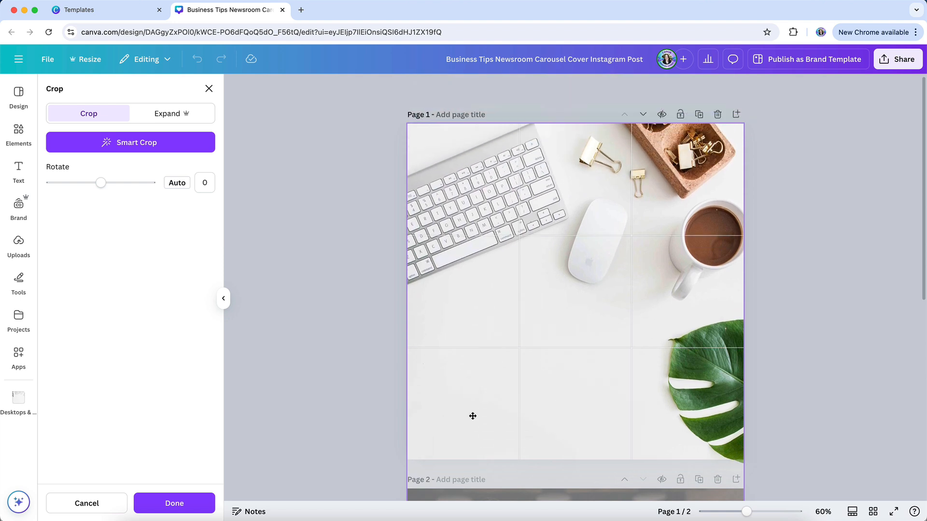
{"action": "left_click", "coordinate": [347, 392]}
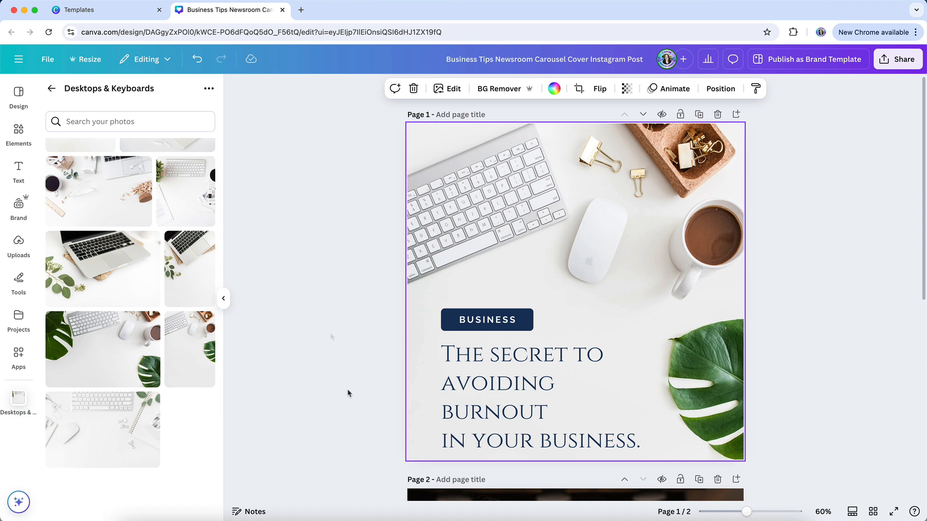
Add the brand kit's navy fading pattern graphic to page 1 and enlarge it as a semi-transparent overlay across the photo's upper part.
{"action": "left_click", "coordinate": [20, 209]}
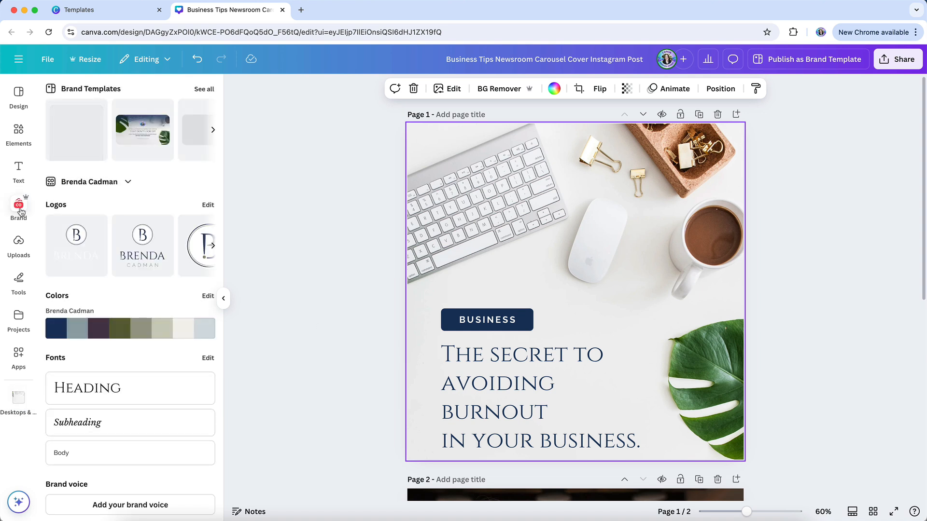
{"action": "scroll", "coordinate": [134, 195], "scroll_direction": "down", "scroll_amount": 3}
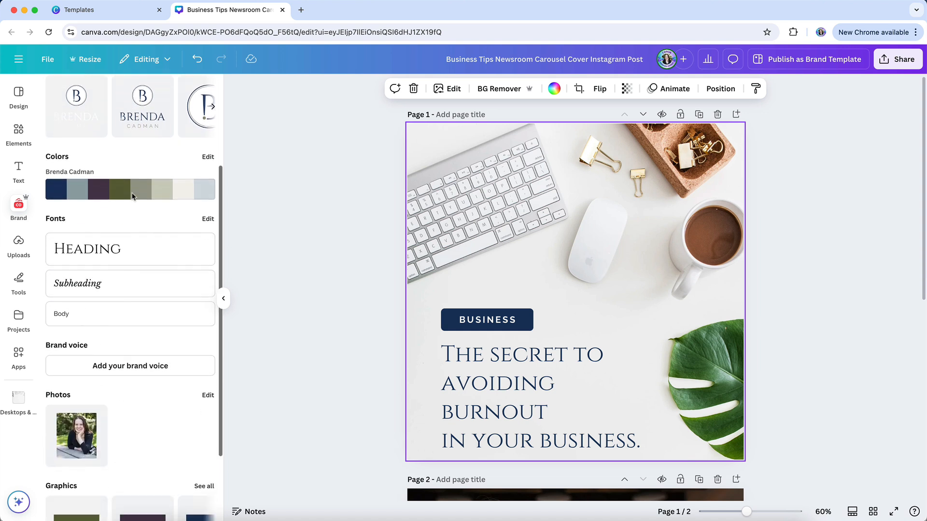
{"action": "scroll", "coordinate": [133, 196], "scroll_direction": "down", "scroll_amount": 3}
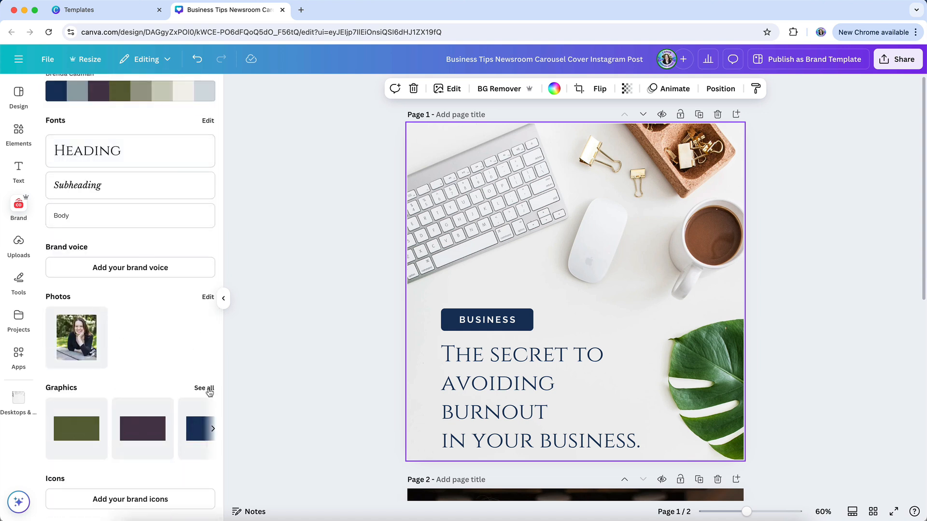
{"action": "left_click", "coordinate": [209, 390]}
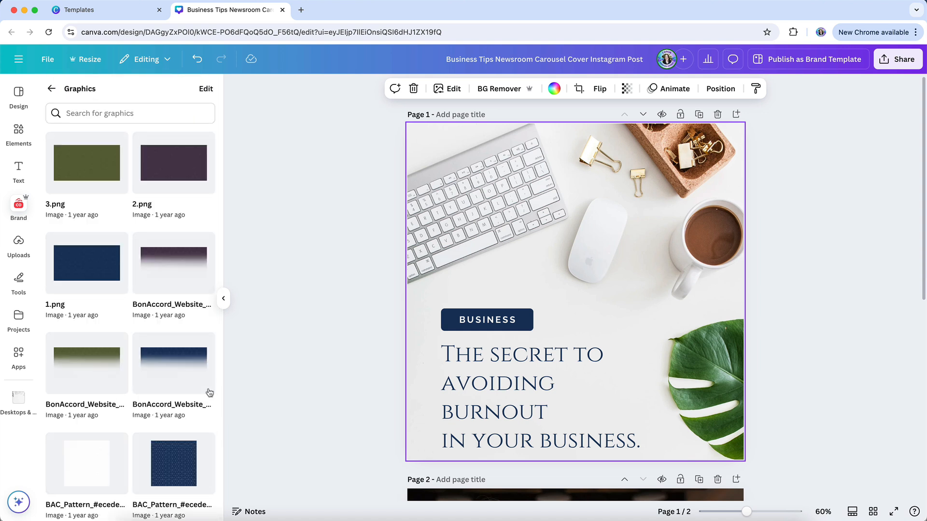
{"action": "left_click", "coordinate": [163, 366]}
{"action": "left_click_drag", "start_coordinate": [585, 281], "coordinate": [521, 160]}
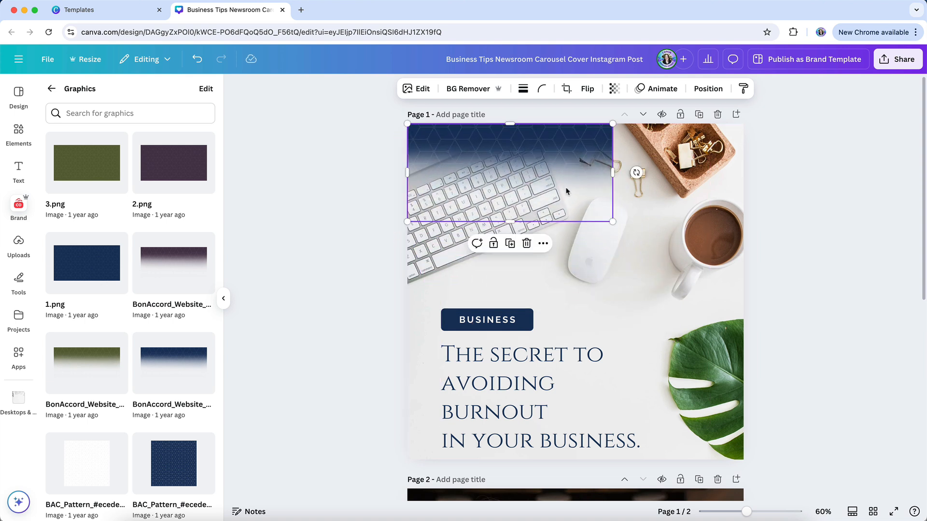
{"action": "left_click_drag", "start_coordinate": [613, 222], "coordinate": [789, 493]}
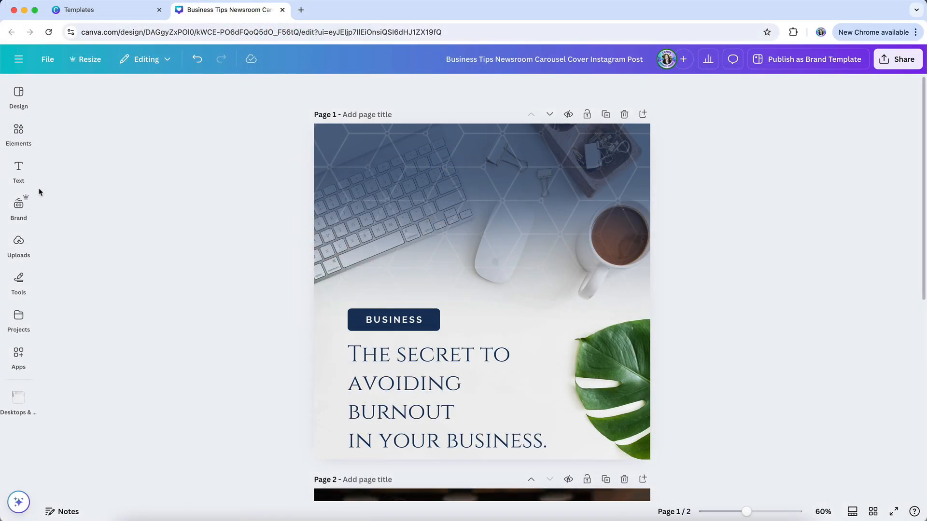
Add the brand kit's circular "B" logo to page 1 and place it small near the page's upper-left corner.
{"action": "left_click", "coordinate": [18, 172]}
{"action": "left_click", "coordinate": [18, 133]}
{"action": "left_click", "coordinate": [17, 206]}
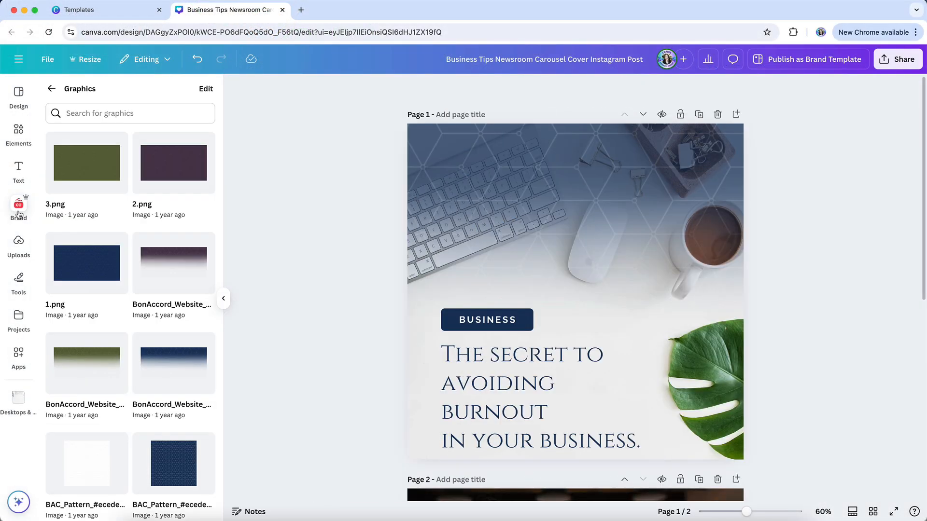
{"action": "left_click", "coordinate": [52, 94]}
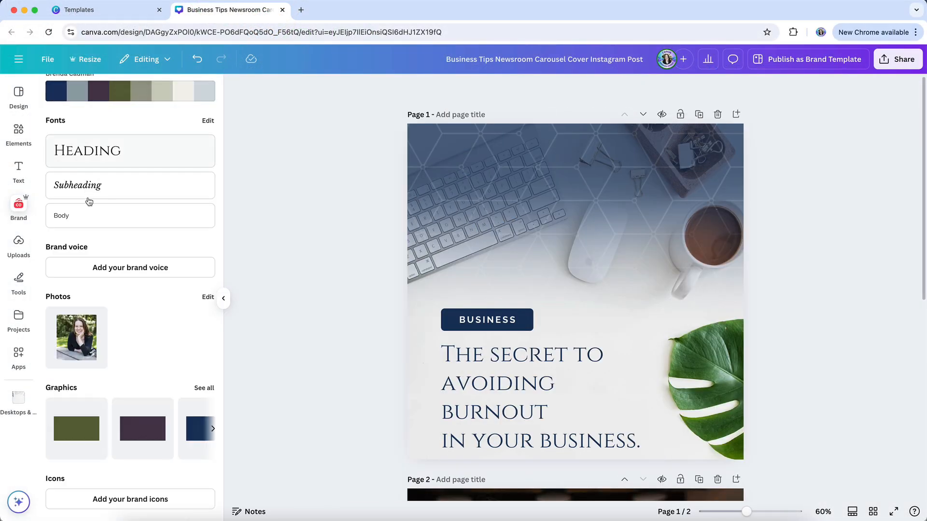
{"action": "scroll", "coordinate": [184, 237], "scroll_direction": "up", "scroll_amount": 6}
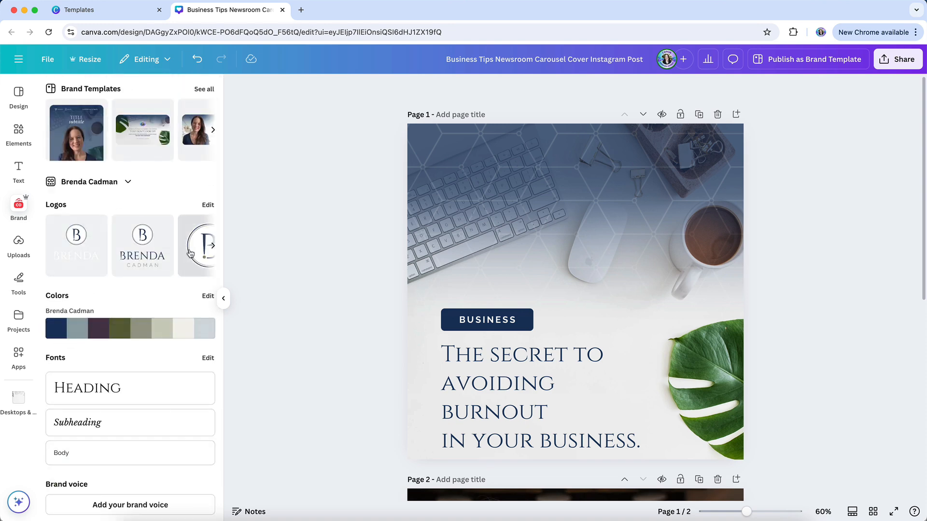
{"action": "left_click", "coordinate": [184, 239]}
{"action": "left_click_drag", "start_coordinate": [704, 423], "coordinate": [455, 179]}
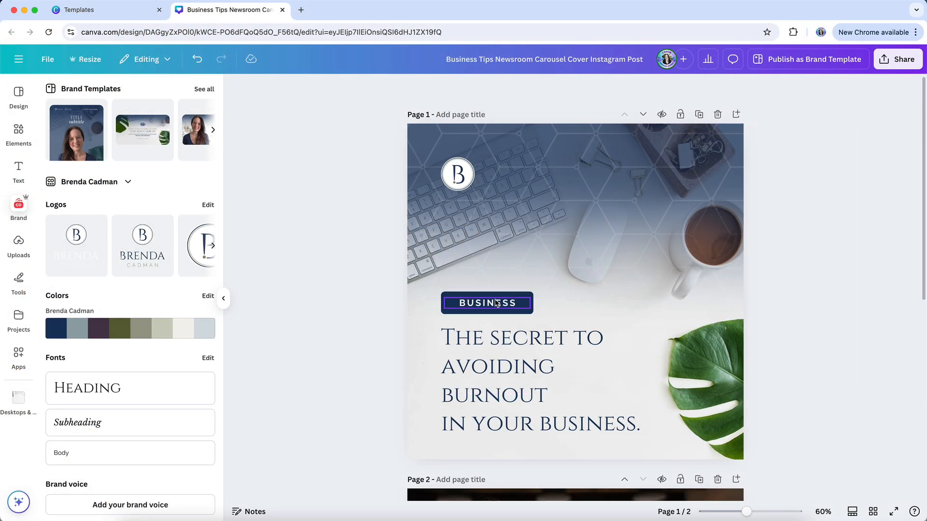
Replace the "BUSINESS" label text with "CANVA TIP".
{"action": "left_click", "coordinate": [494, 300]}
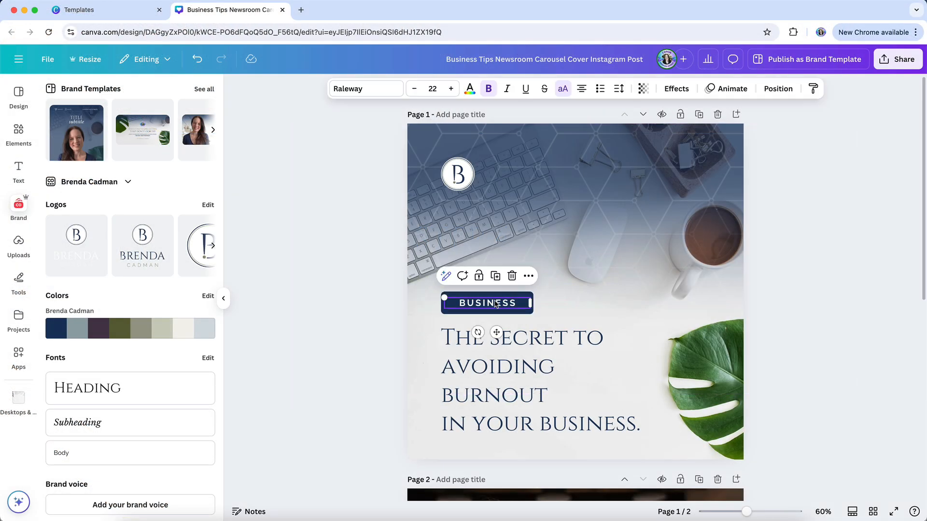
{"action": "double_click", "coordinate": [494, 300]}
{"action": "type", "text": "CANVA TIP"}
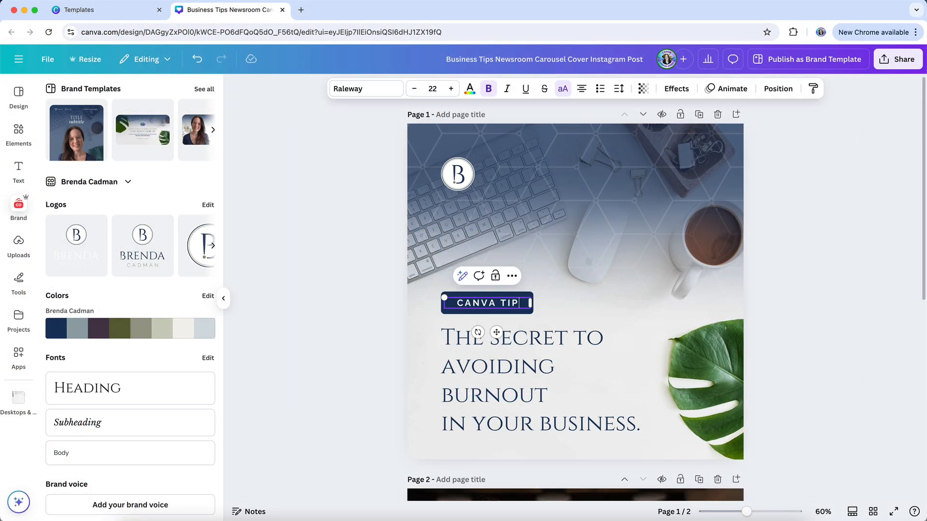
Replace the page 1 heading with "There's more to Canva than just" and tighten its line spacing.
{"action": "left_click", "coordinate": [497, 367]}
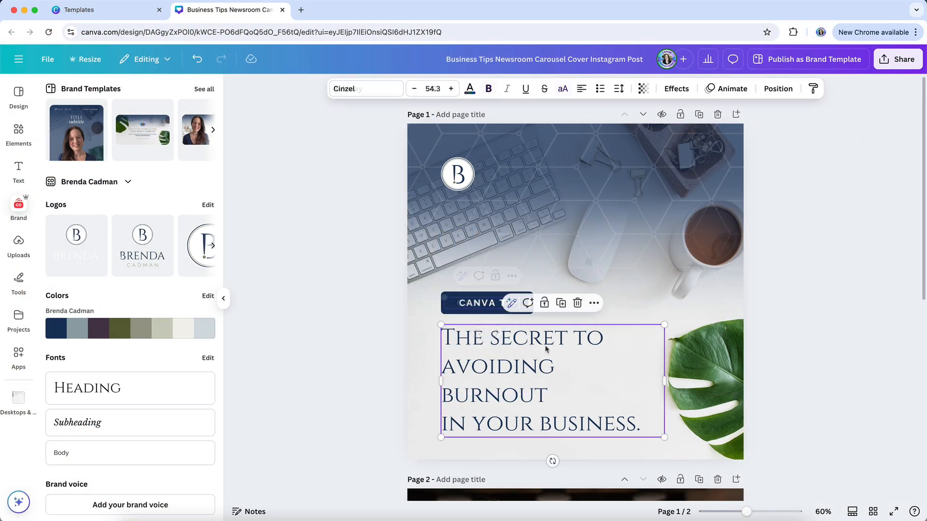
{"action": "left_click", "coordinate": [619, 88]}
{"action": "left_click_drag", "start_coordinate": [596, 168], "coordinate": [584, 173]}
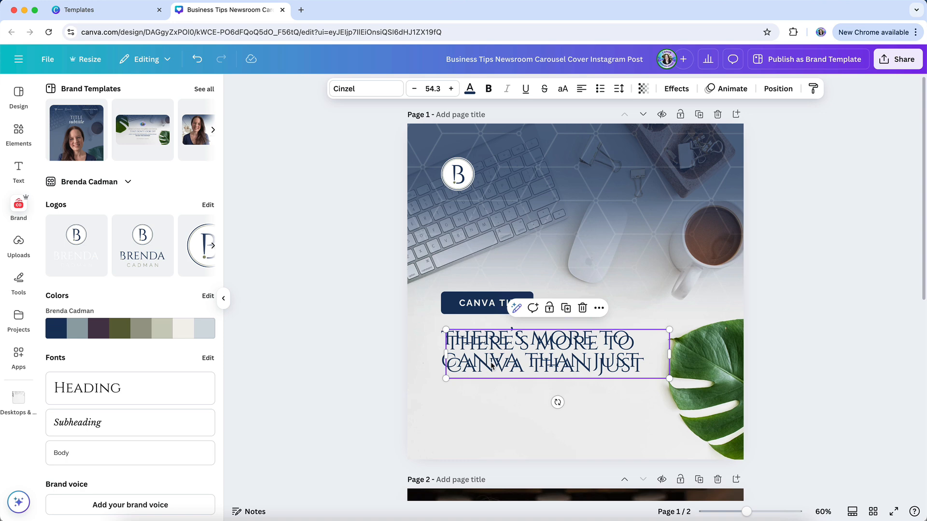
Place a copy of the heading below it reading "social media" in italic Libre Baskerville and the brand kit's grey-green.
{"action": "left_click_drag", "start_coordinate": [507, 360], "coordinate": [509, 402]}
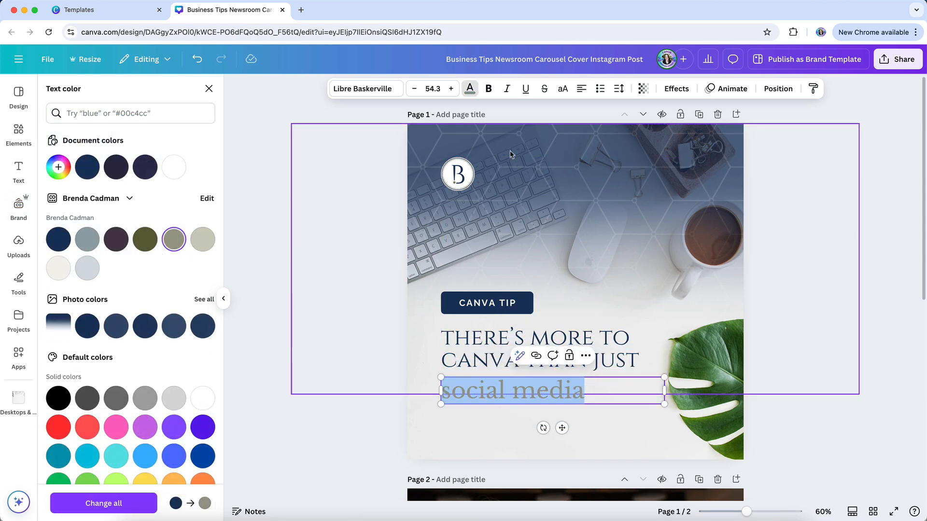
{"action": "left_click", "coordinate": [504, 89]}
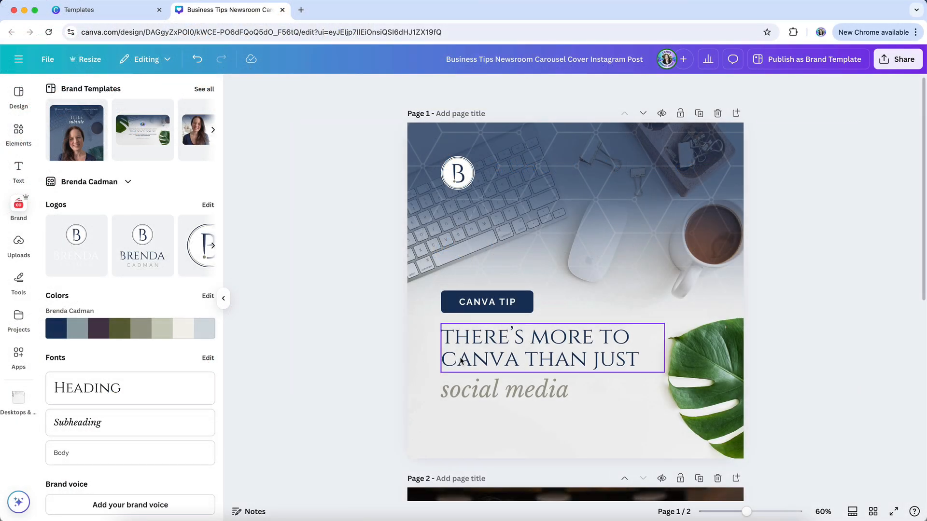
Set the heading "There's more to Canva than just" to all uppercase at font size 48.
{"action": "left_click", "coordinate": [463, 361]}
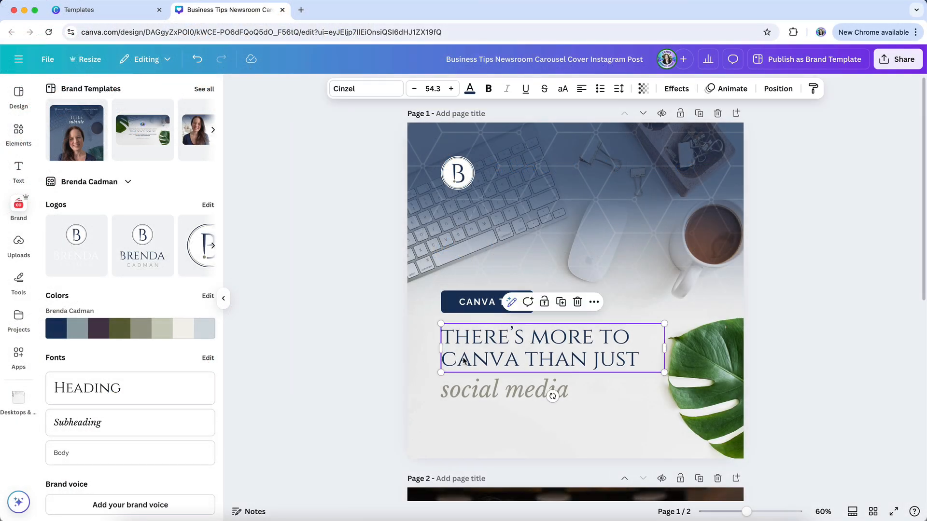
{"action": "left_click", "coordinate": [563, 89]}
{"action": "left_click", "coordinate": [432, 88]}
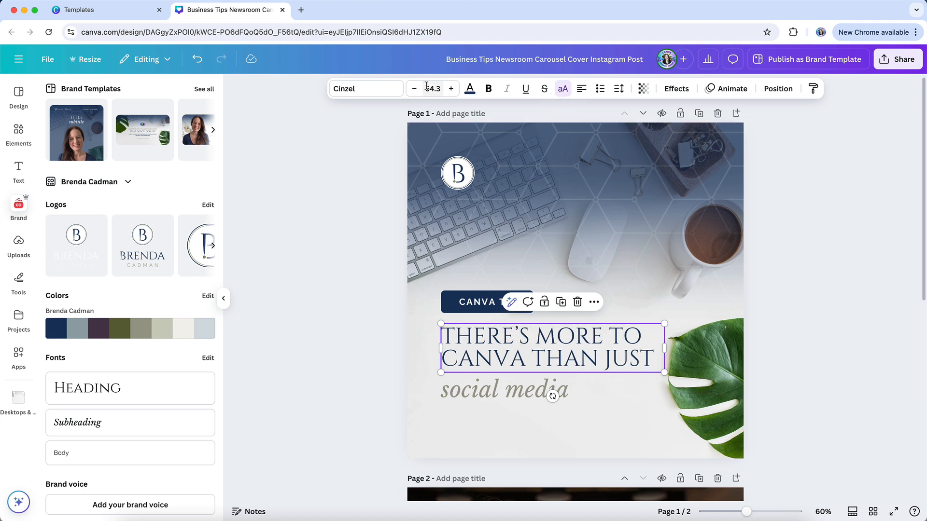
{"action": "scroll", "coordinate": [418, 333], "scroll_direction": "down", "scroll_amount": 2}
{"action": "left_click", "coordinate": [418, 338]}
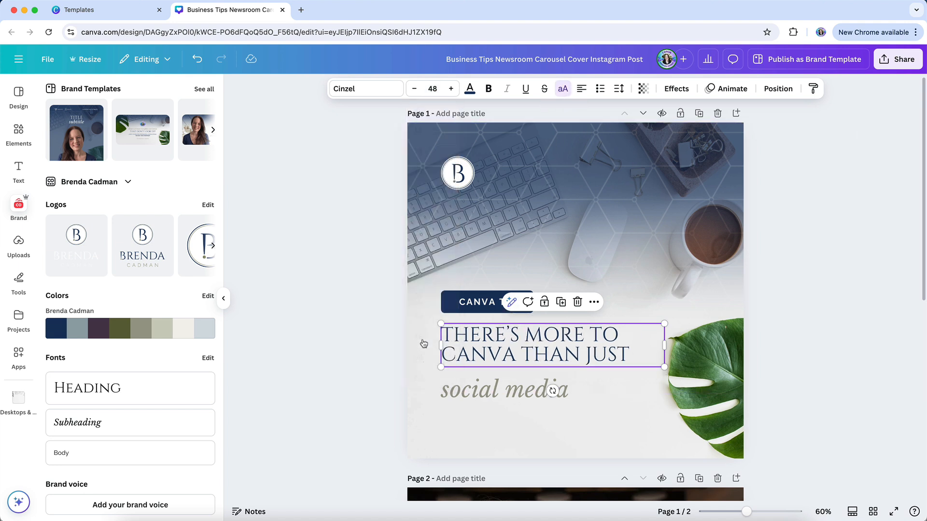
Move the heading slightly down towards "social media" and increase its line spacing a little.
{"action": "left_click", "coordinate": [387, 395]}
{"action": "left_click_drag", "start_coordinate": [488, 354], "coordinate": [488, 355]}
{"action": "left_click", "coordinate": [619, 88]}
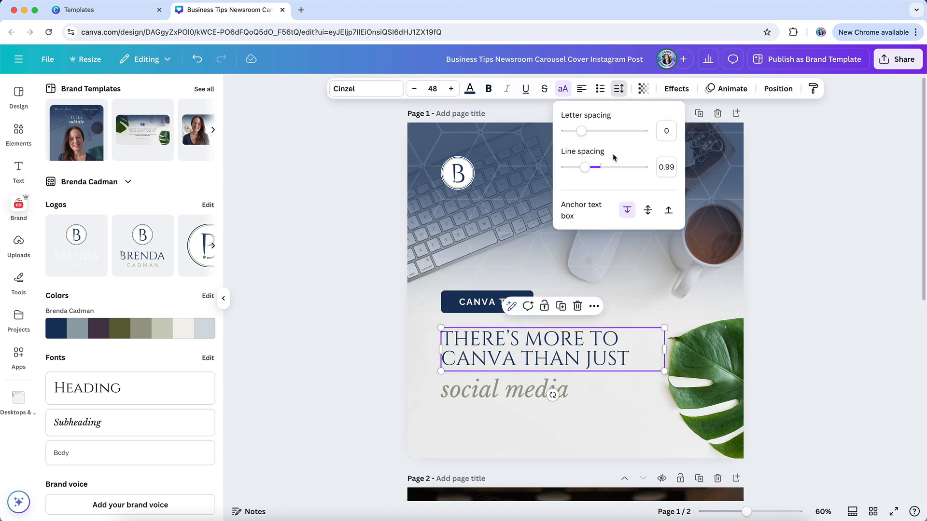
{"action": "left_click_drag", "start_coordinate": [585, 167], "coordinate": [594, 170]}
{"action": "left_click", "coordinate": [386, 279]}
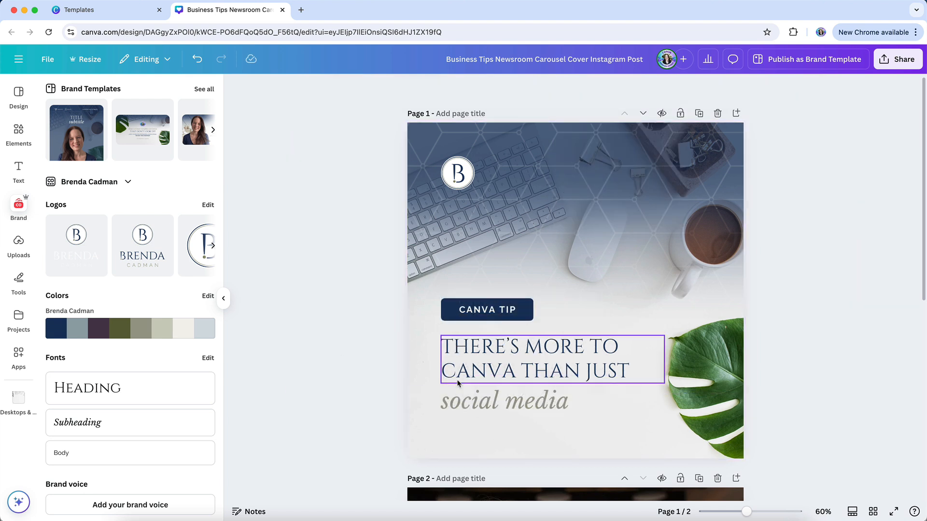
Try font size 52 on the "There's more to Canva than just" heading and set it back to 48.
{"action": "left_click", "coordinate": [476, 365]}
{"action": "left_click", "coordinate": [433, 88]}
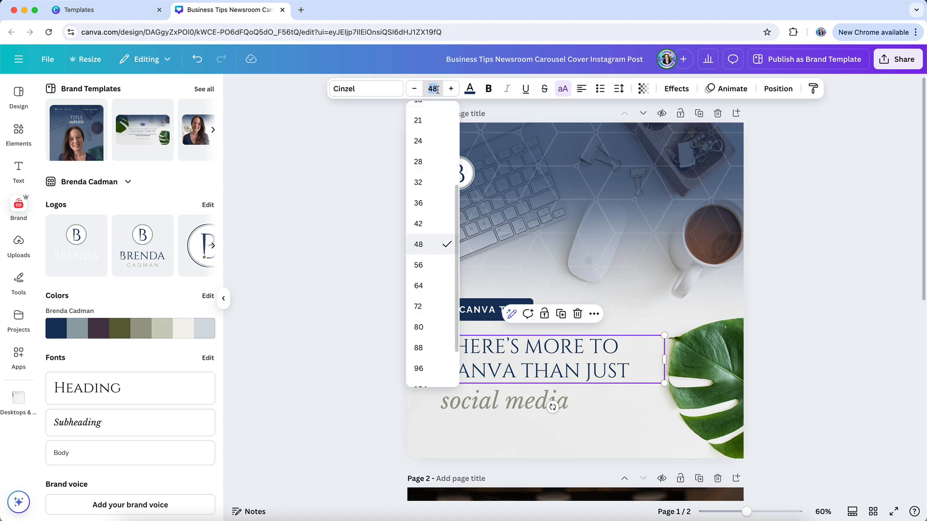
{"action": "type", "text": "52"}
{"action": "key", "text": "Return"}
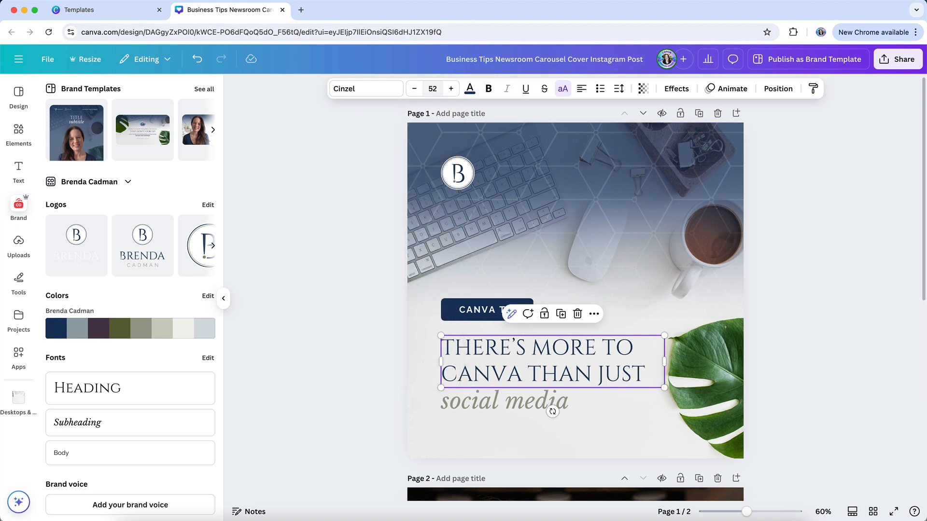
{"action": "left_click", "coordinate": [433, 88]}
{"action": "type", "text": "48"}
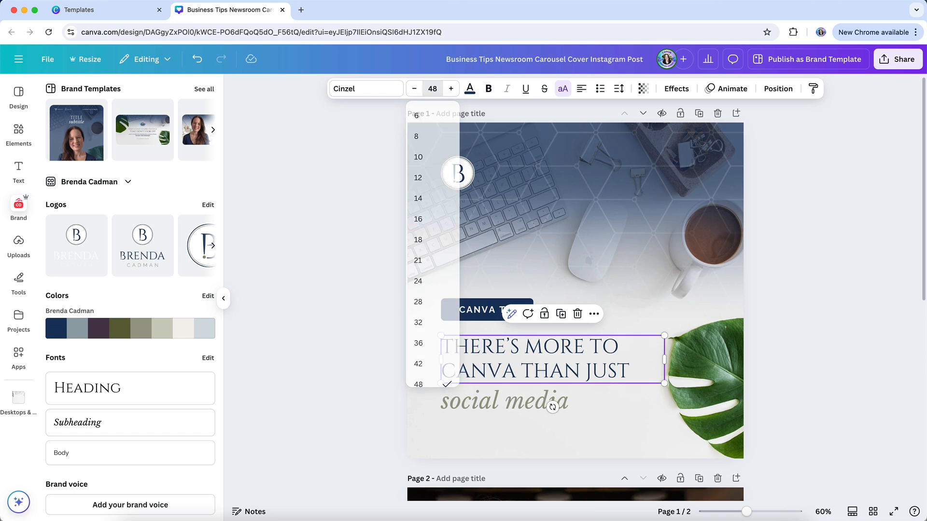
{"action": "key", "text": "Return"}
{"action": "left_click", "coordinate": [497, 450]}
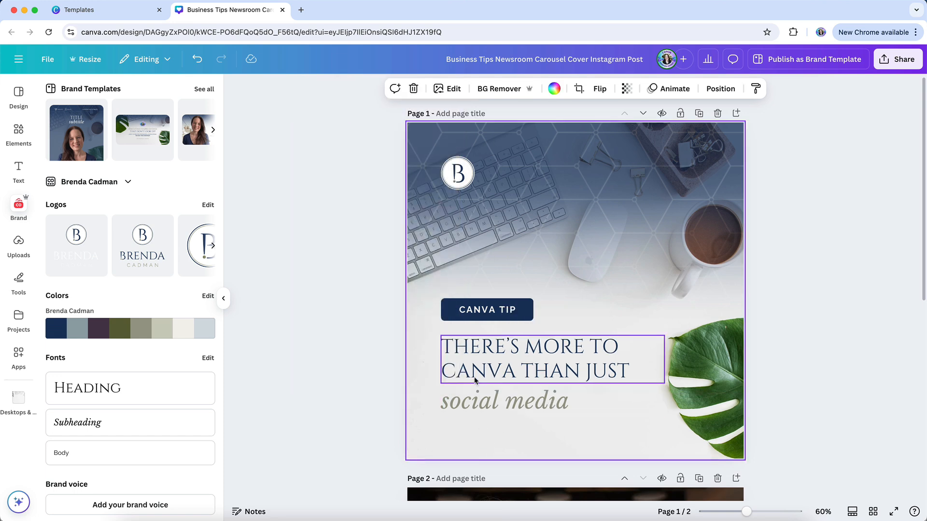
{"action": "left_click", "coordinate": [474, 399]}
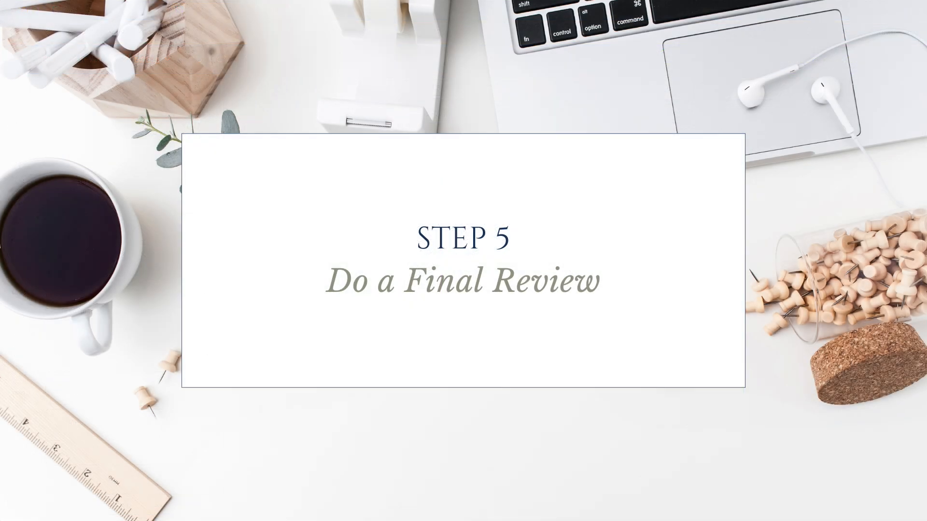